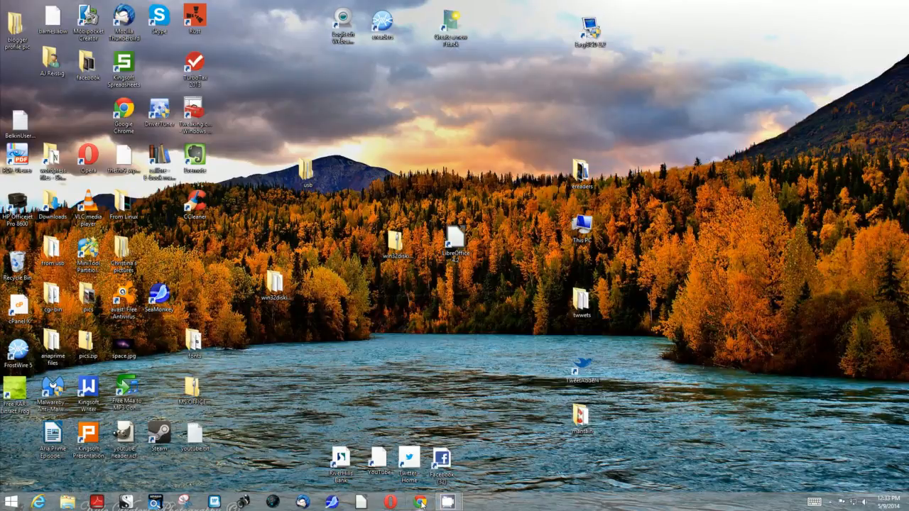
Open Chrome and run a Google search for 'xubuntu'
mouse_move(448, 502)
click(419, 503)
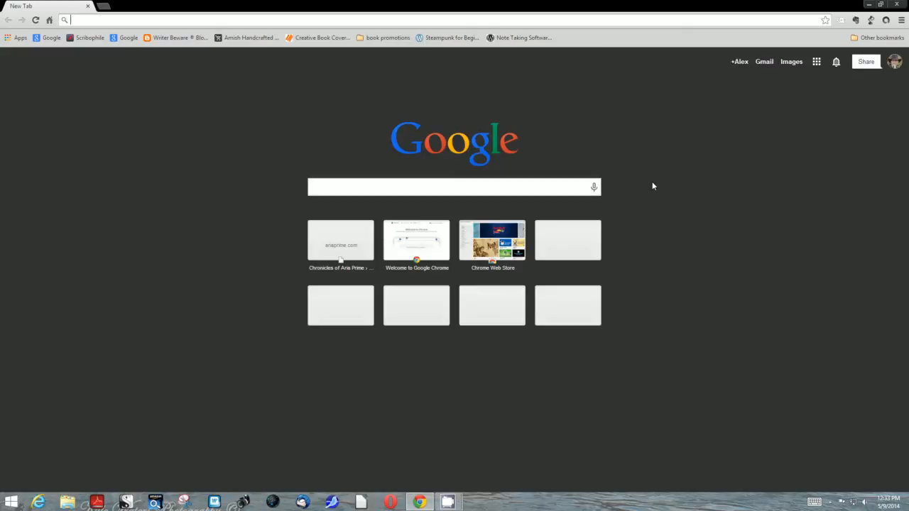
click(541, 190)
text(xubuntu)
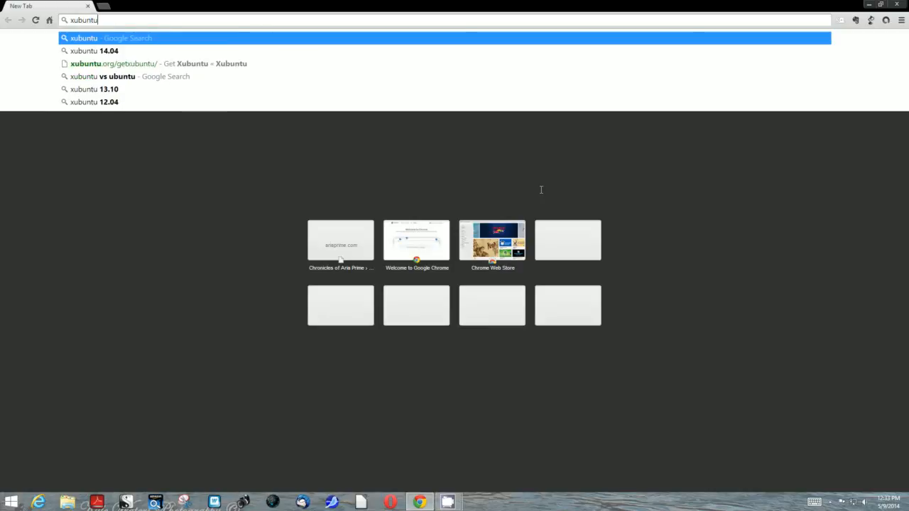
key(Return)
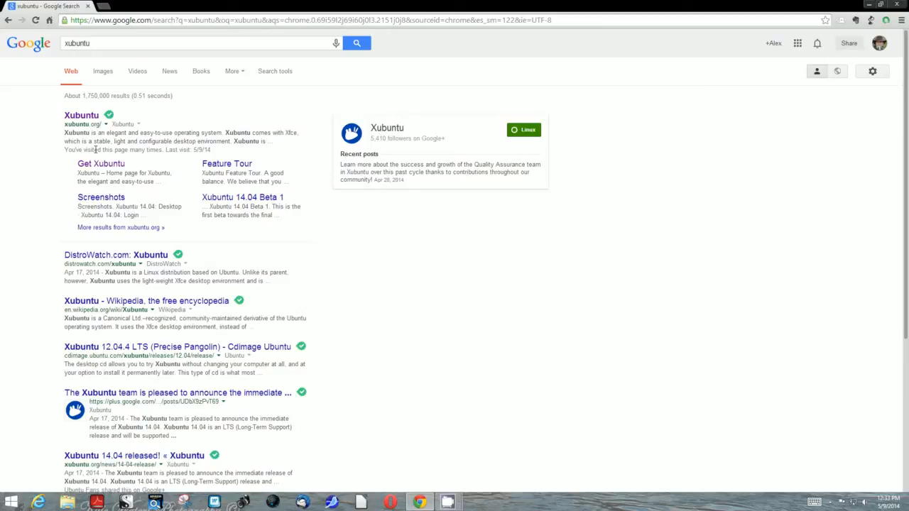
Go from the xubuntu.org result to the Get Xubuntu page and scroll to Mirror downloads
click(81, 115)
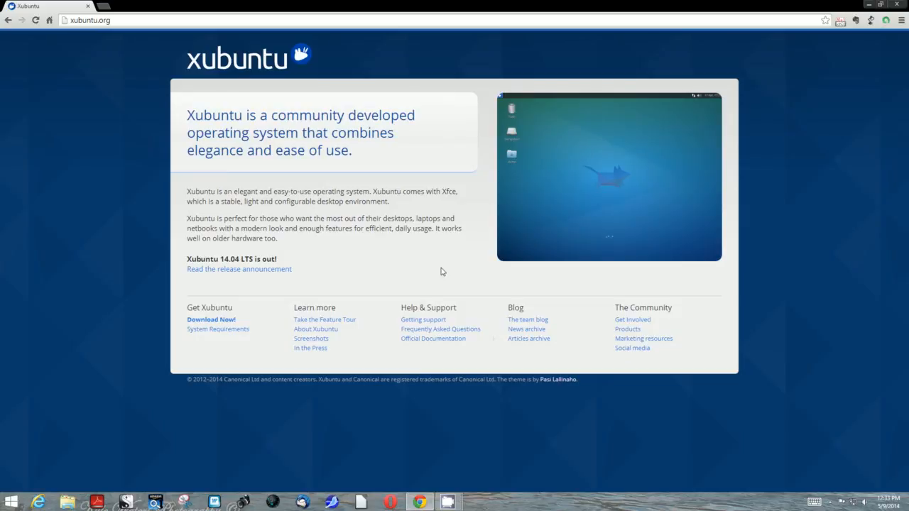
click(226, 321)
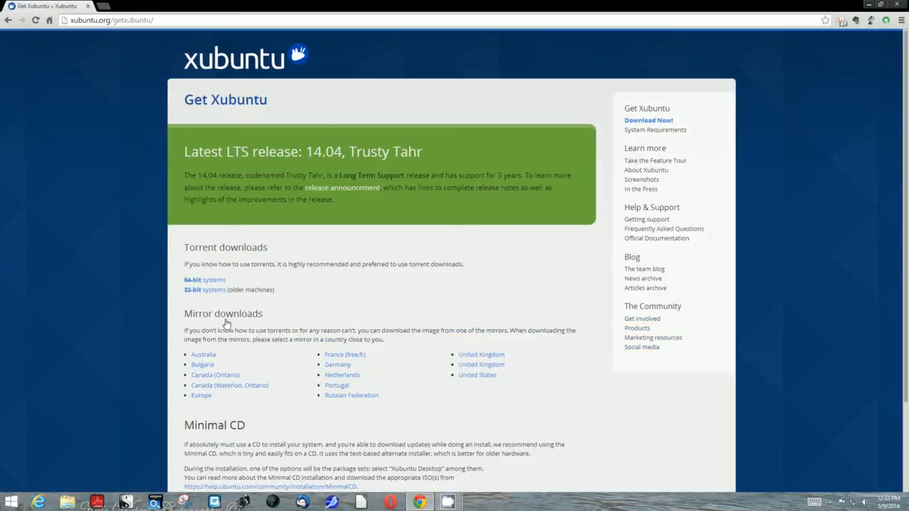
scroll(368, 301, down, 1)
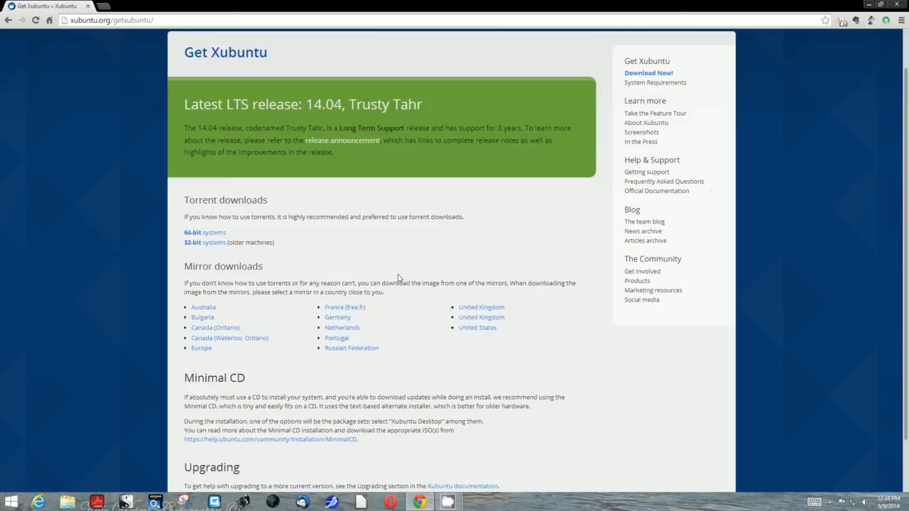
Open the United States mirror, start then cancel the 64-bit desktop image download, and close Chrome
click(477, 328)
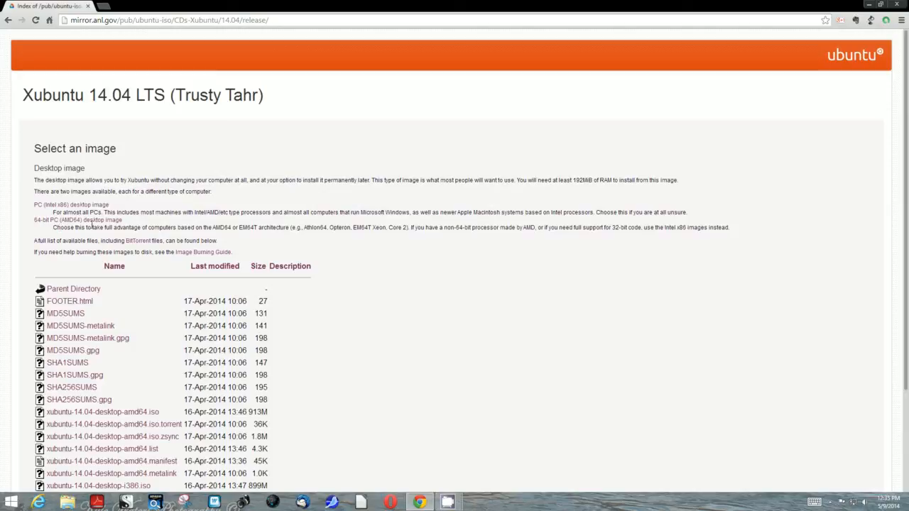
click(87, 218)
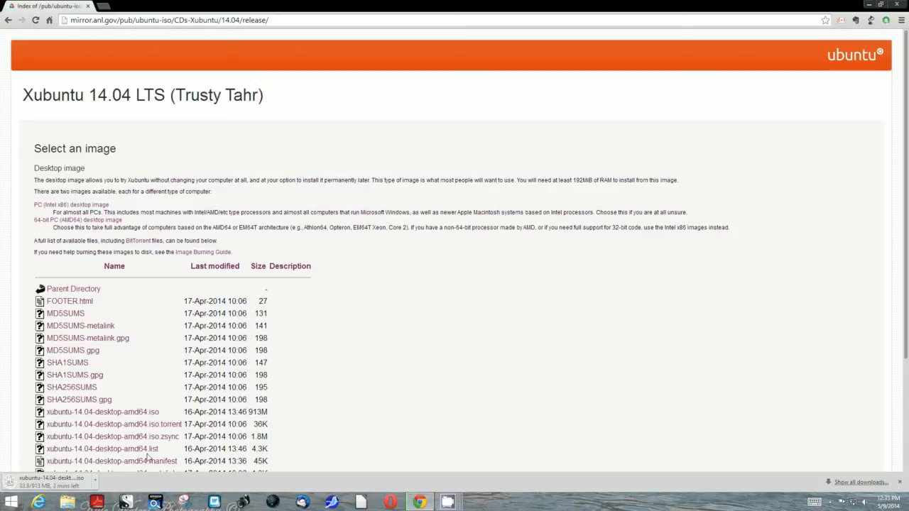
click(95, 486)
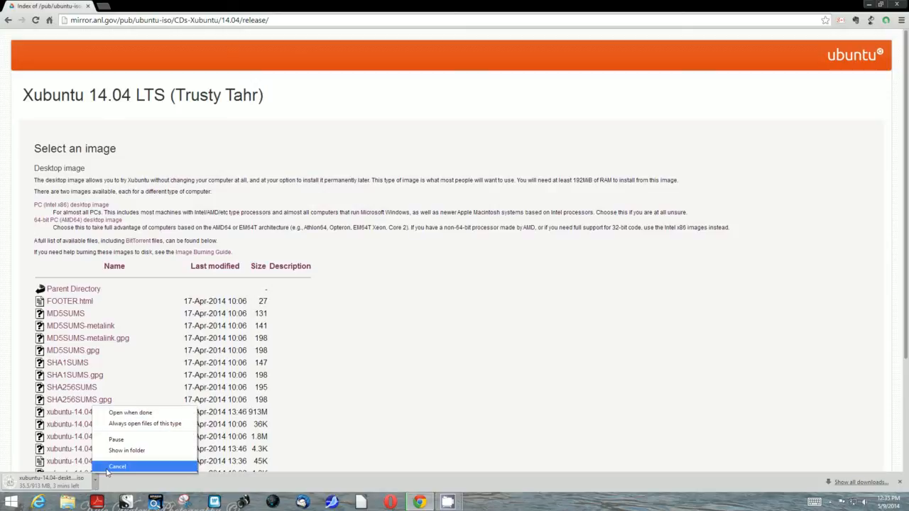
click(138, 474)
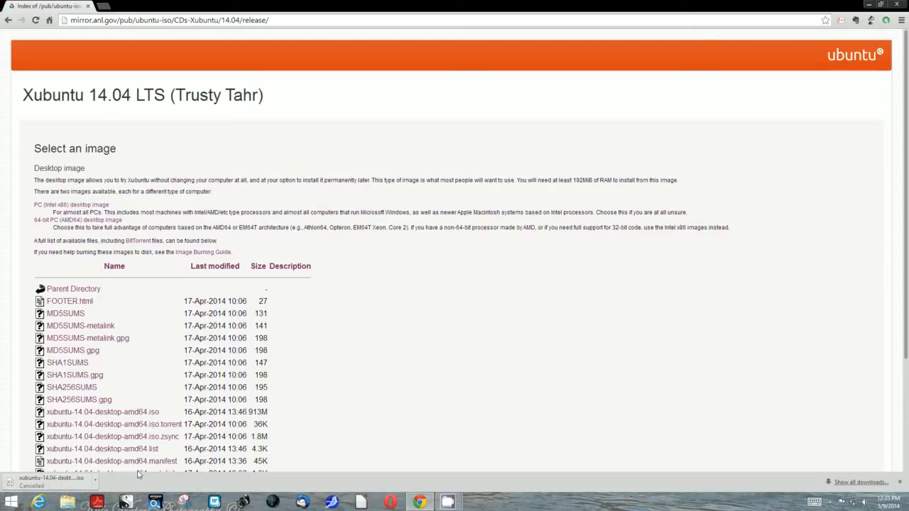
click(900, 5)
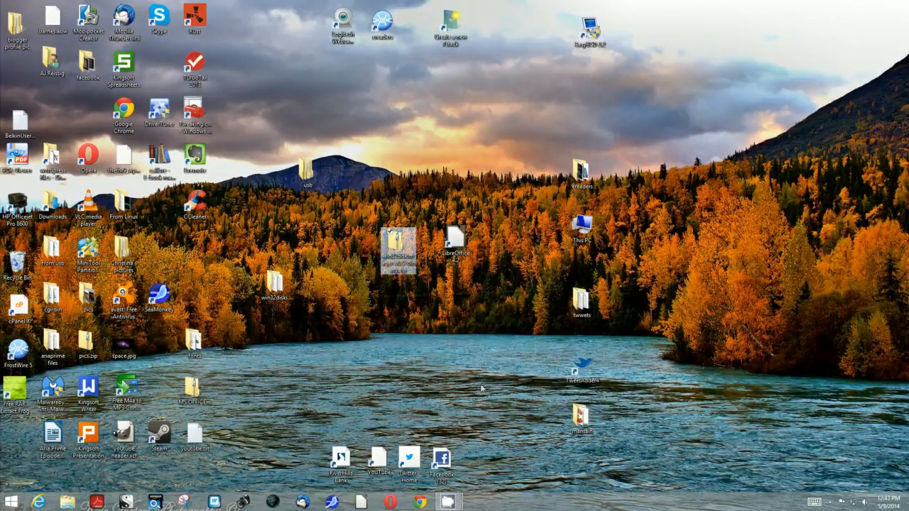
click(445, 377)
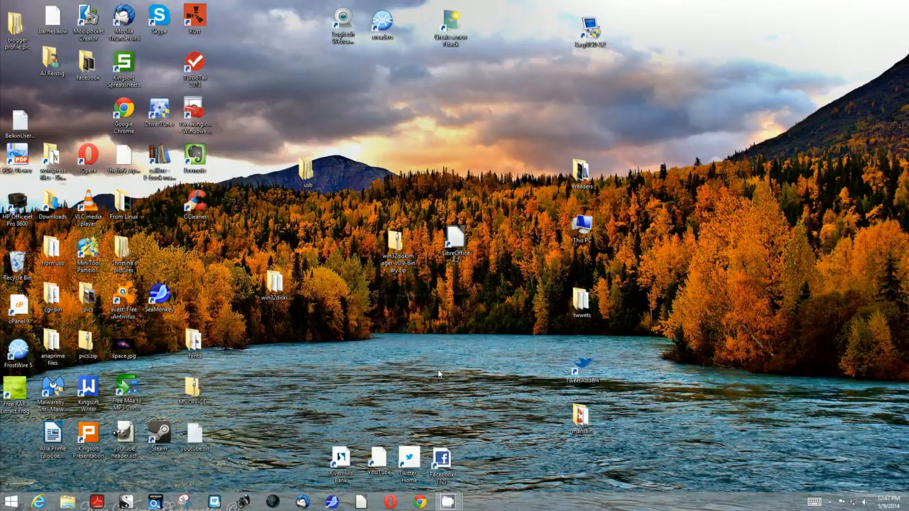
Burn xubuntu-14.04-desktop-i386.iso from Downloads with the disc image burner, then close both windows
click(67, 503)
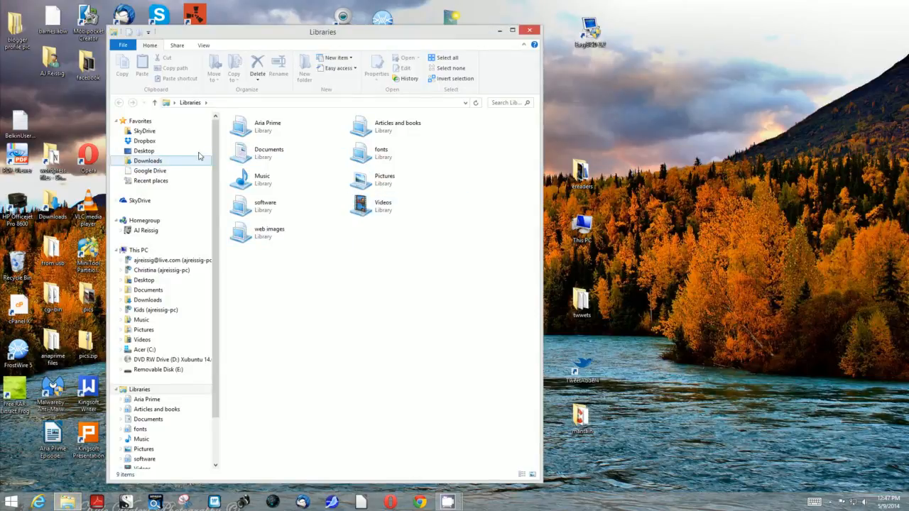
click(168, 162)
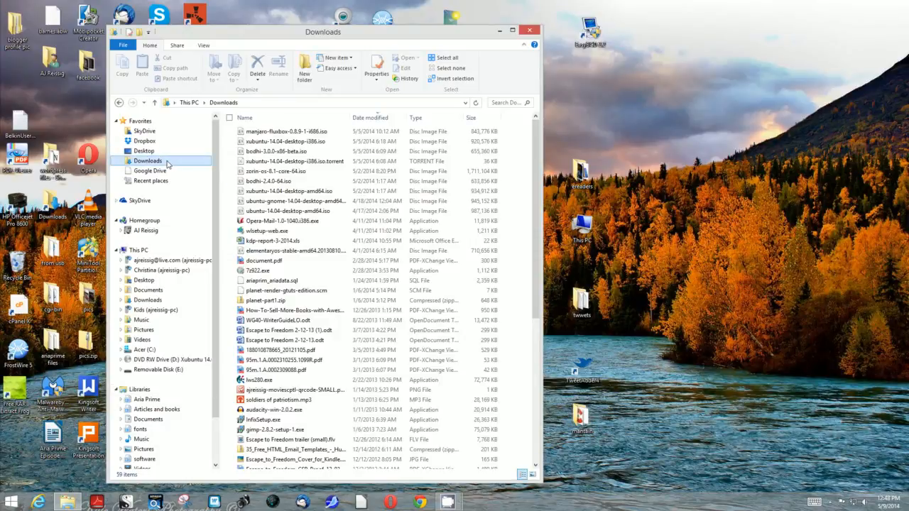
click(302, 143)
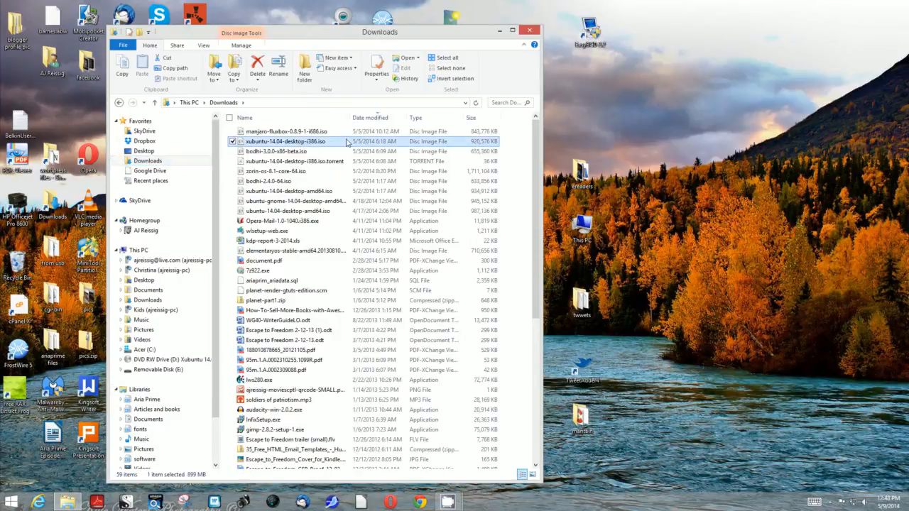
right_click(317, 143)
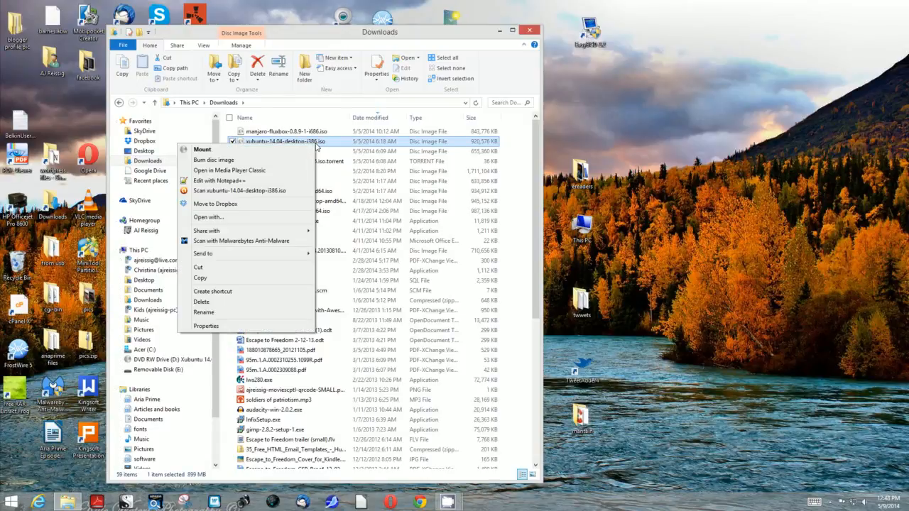
click(235, 161)
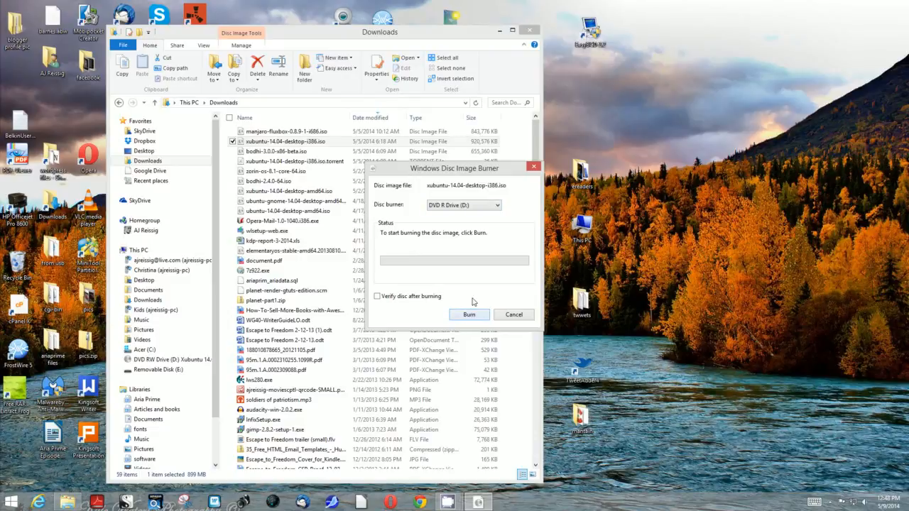
click(532, 168)
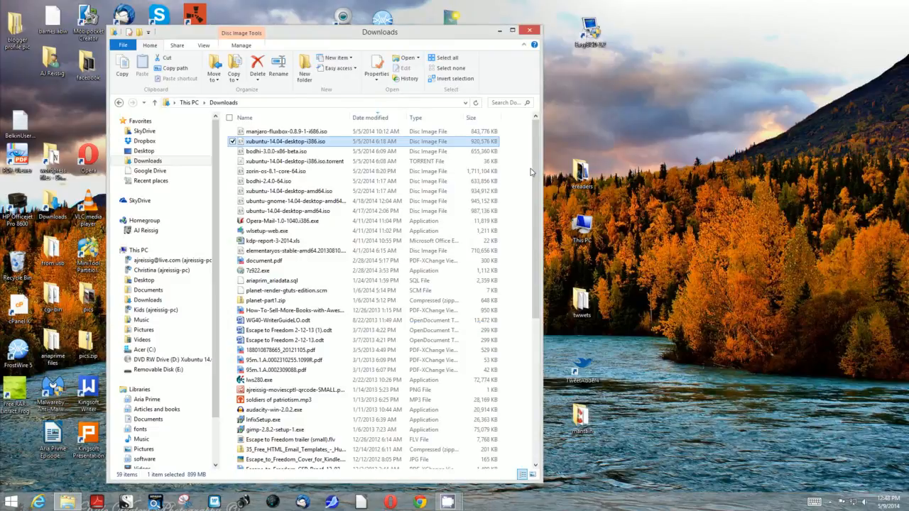
click(529, 30)
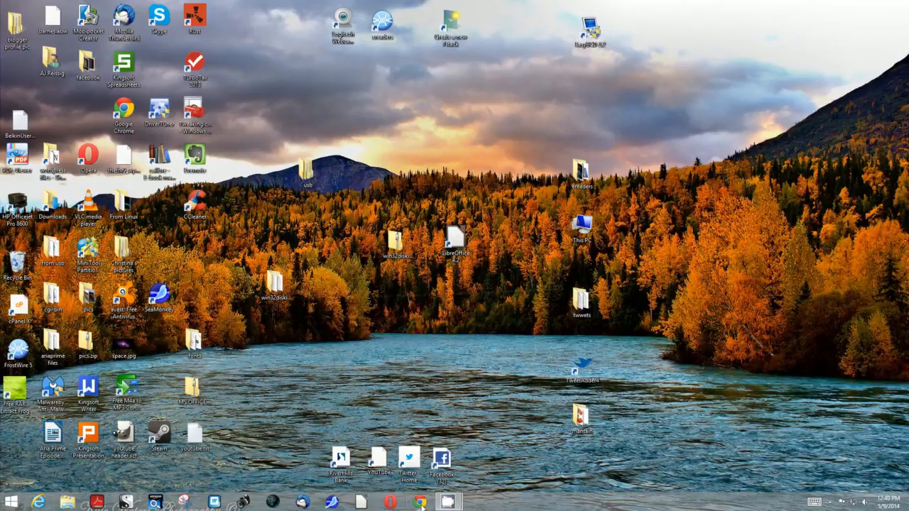
click(421, 503)
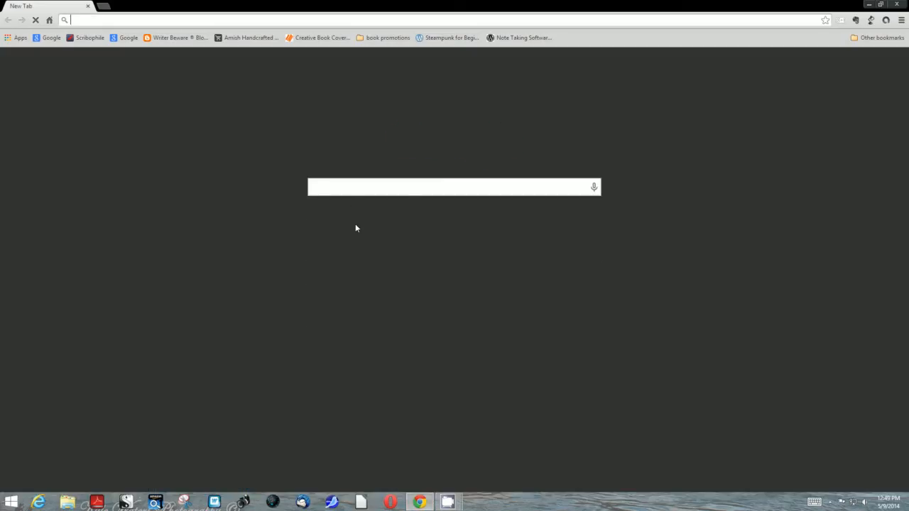
click(350, 189)
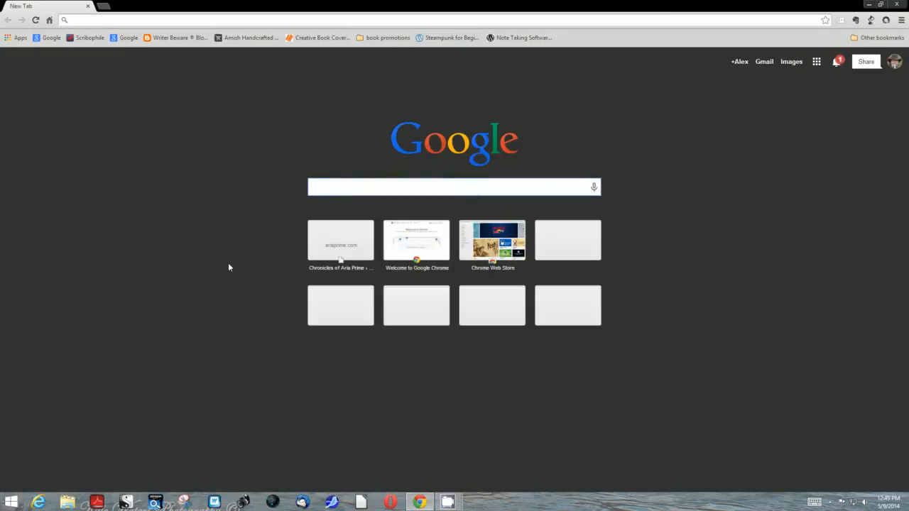
text(win32)
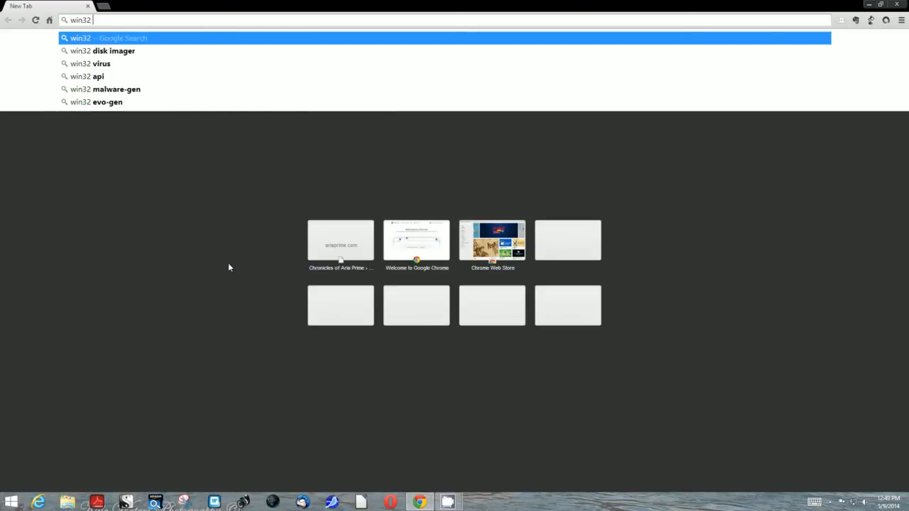
key(Down)
key(Return)
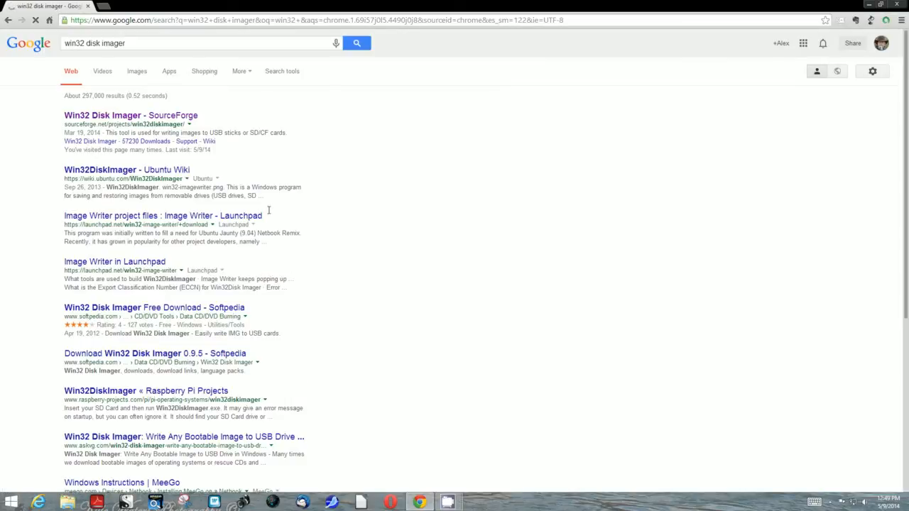
click(899, 5)
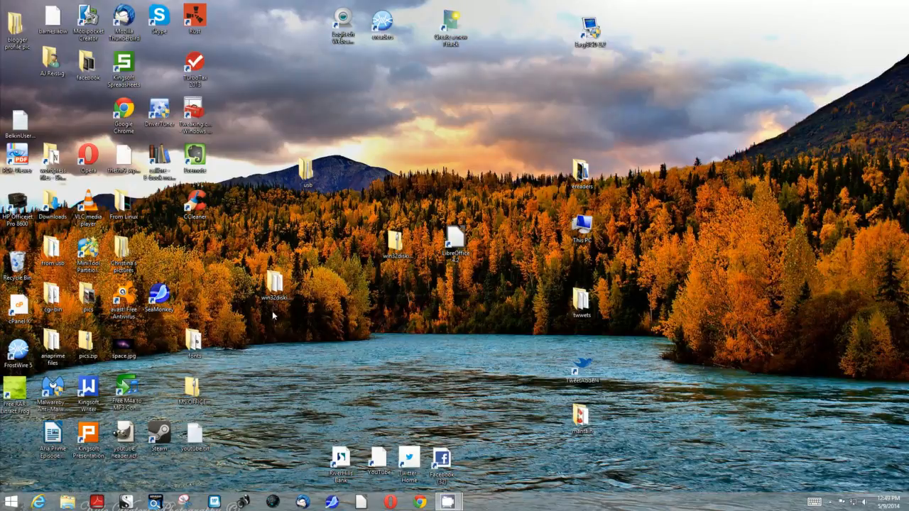
Extract the win32diskimager-v0.9-binary zip on the desktop and open the extracted folder
click(281, 288)
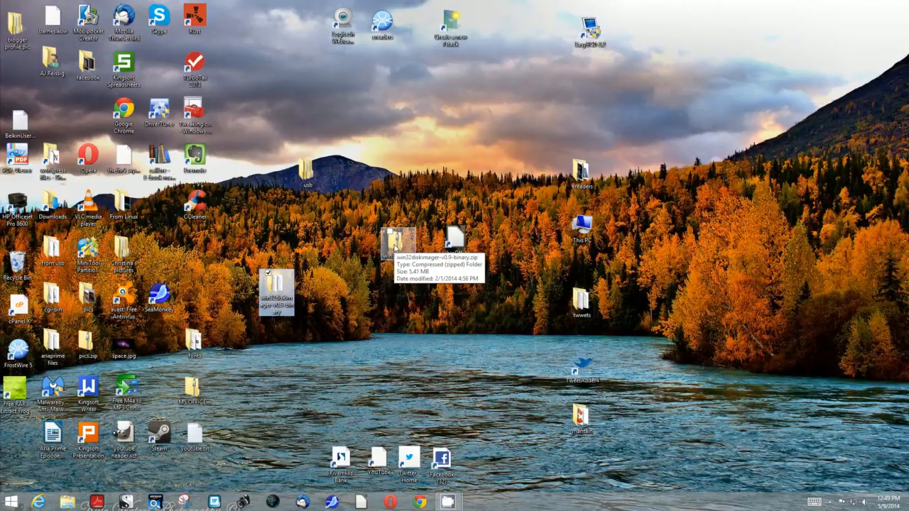
right_click(394, 246)
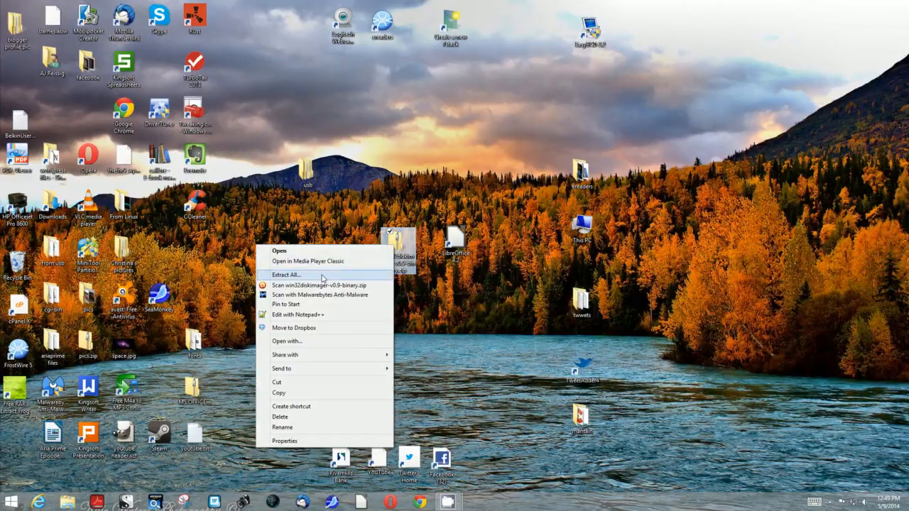
click(421, 348)
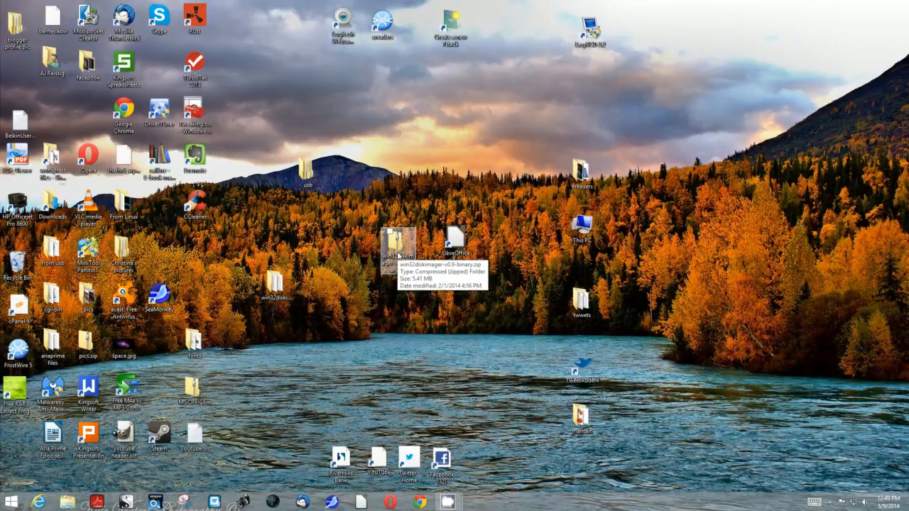
drag(399, 262, 283, 295)
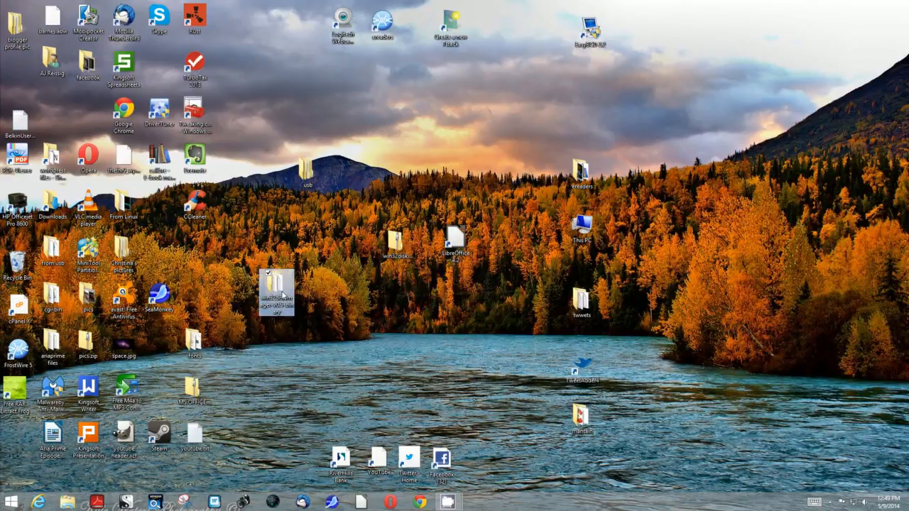
double_click(282, 295)
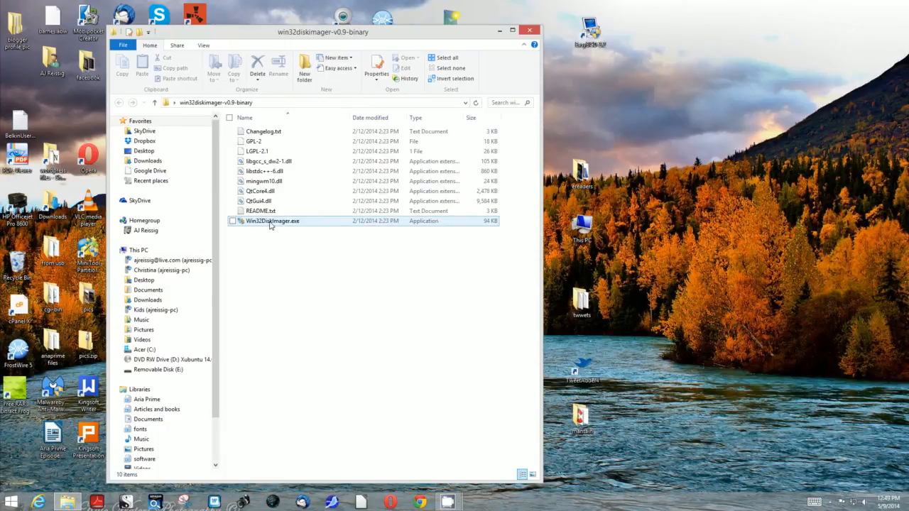
Run Win32DiskImager.exe from the win32diskimager-v0.9-binary folder
double_click(271, 222)
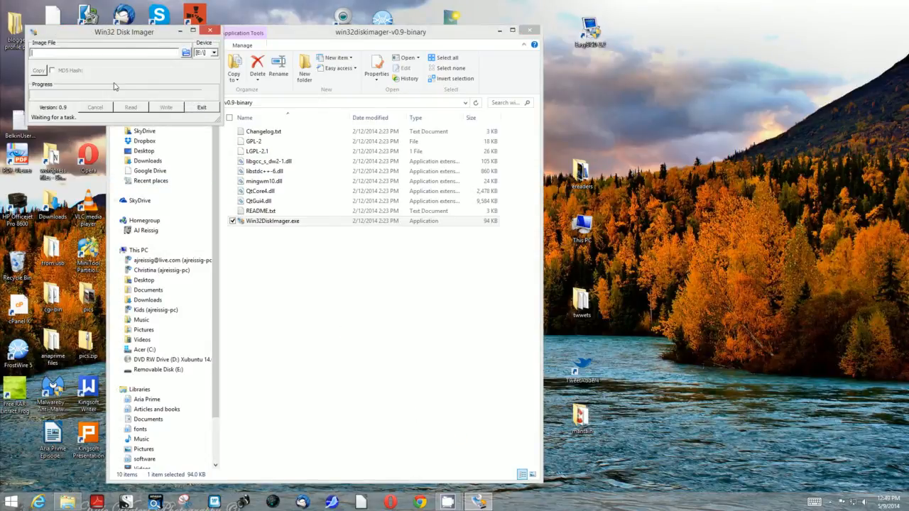
Browse Downloads with file type *.* and pick xubuntu-14.04-desktop-i386.iso as the image
click(186, 55)
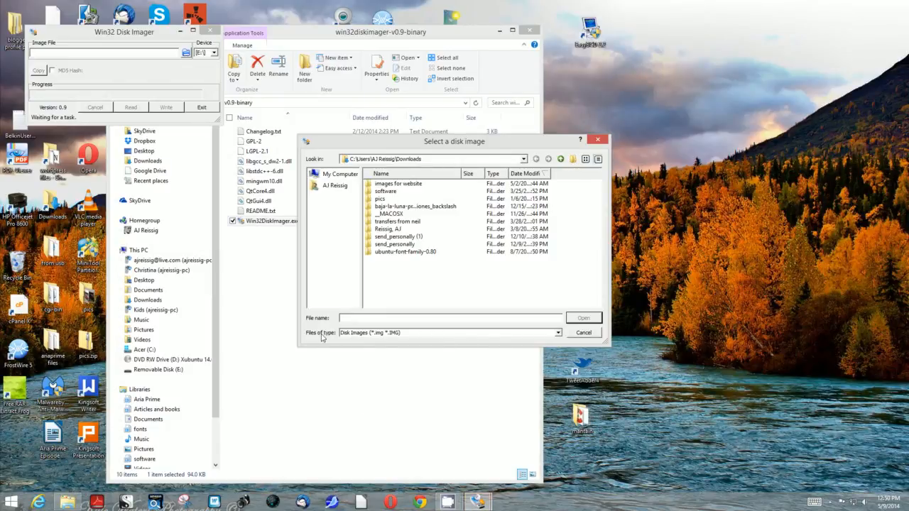
click(559, 333)
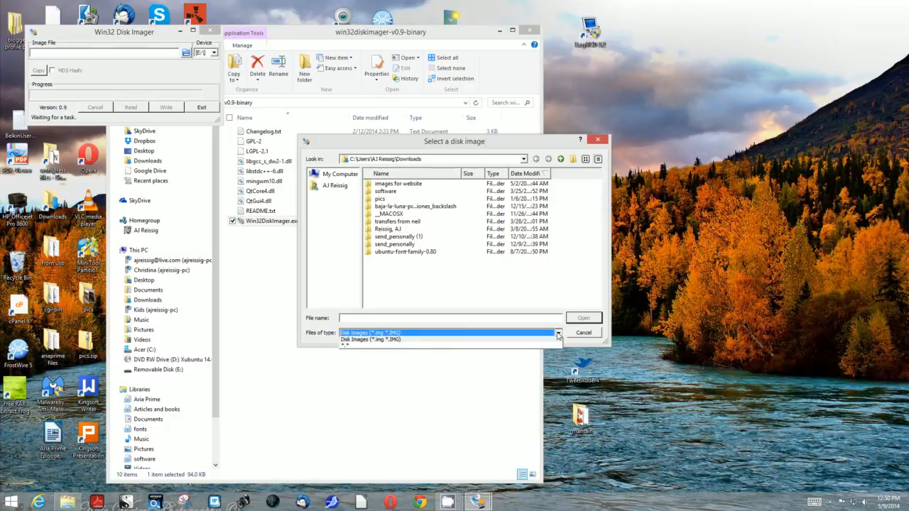
click(370, 348)
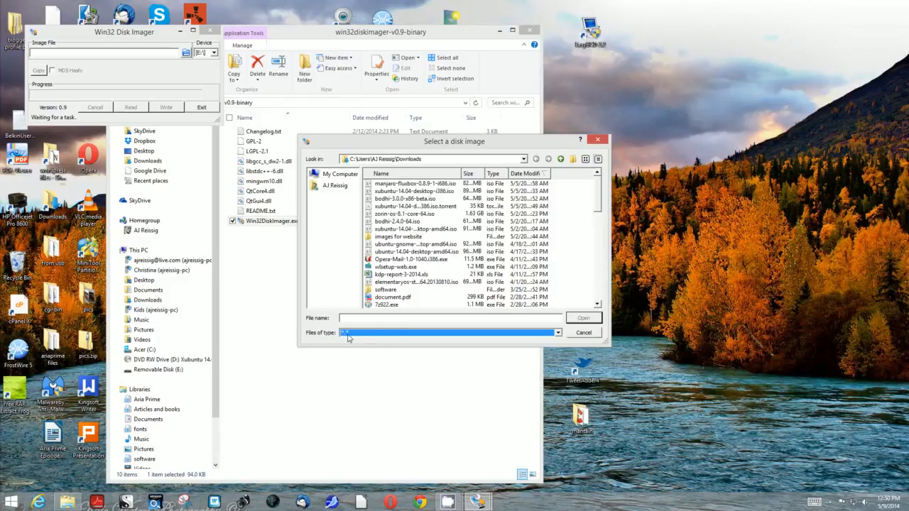
click(390, 192)
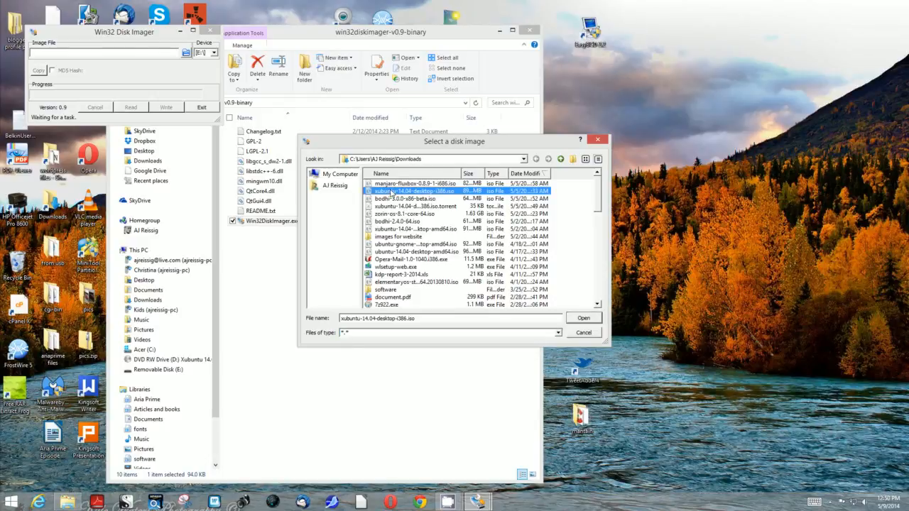
Load xubuntu-14.04-desktop-i386.iso and write it to drive E: until Write Successful appears
click(576, 321)
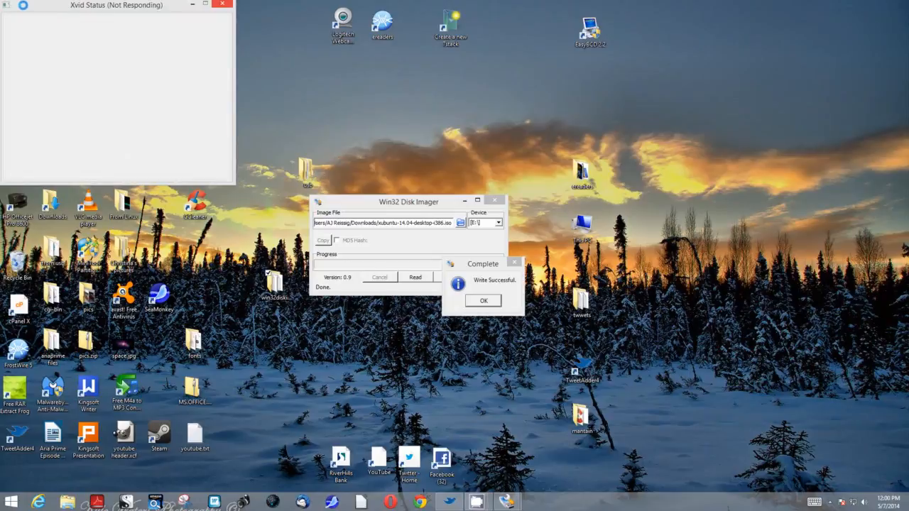
Move the frozen Xvid Status window off screen and dismiss the Write Successful message
drag(21, 9, 908, 125)
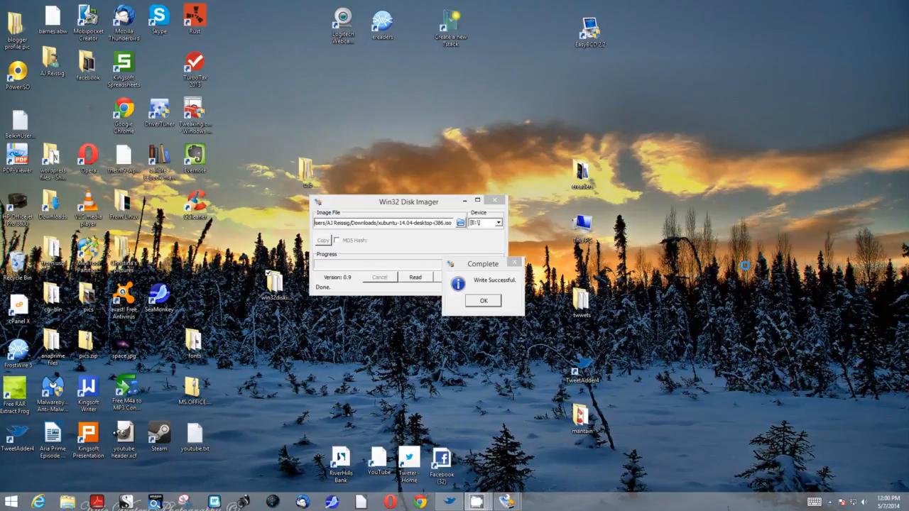
click(487, 302)
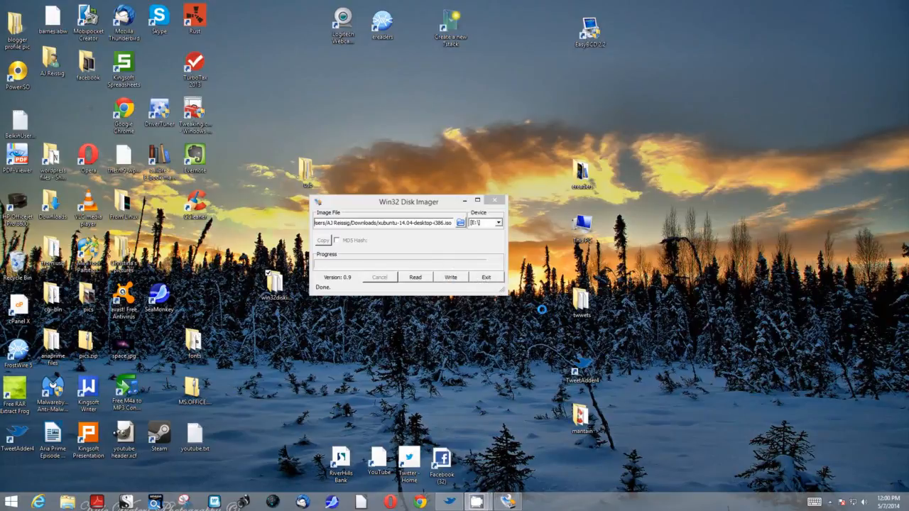
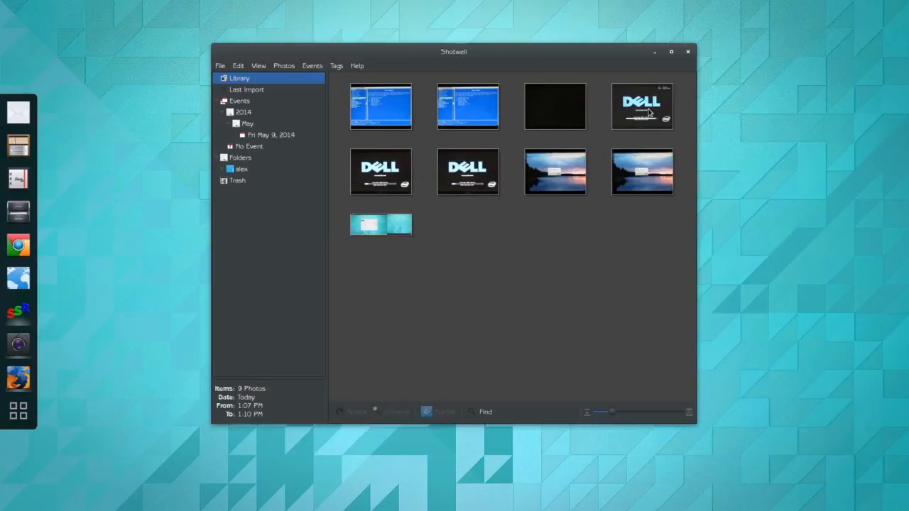
double_click(639, 103)
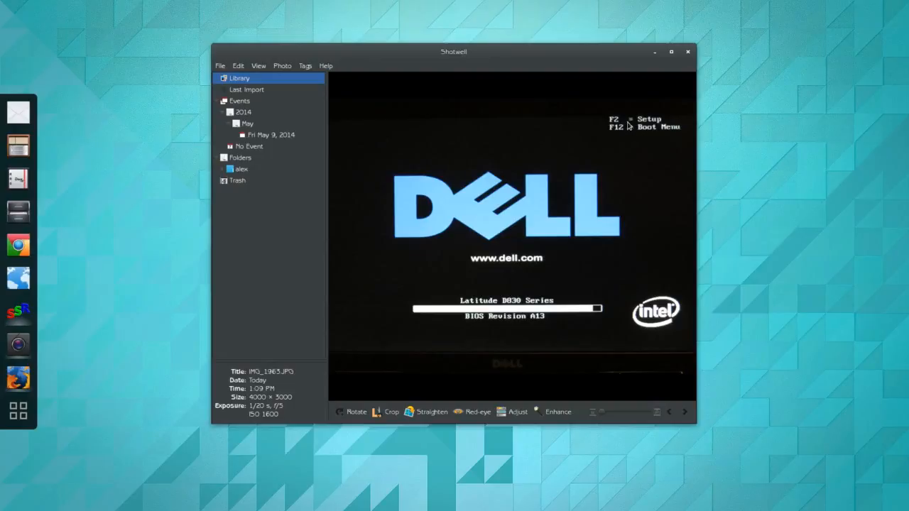
click(246, 80)
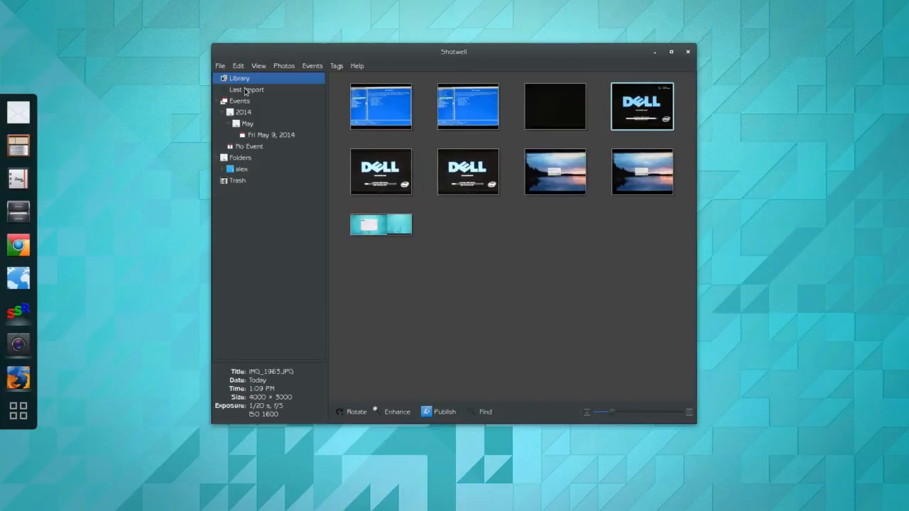
Open the first blue BIOS screen photo full size to view the Dell Boot Sequence page
click(377, 110)
key(Return)
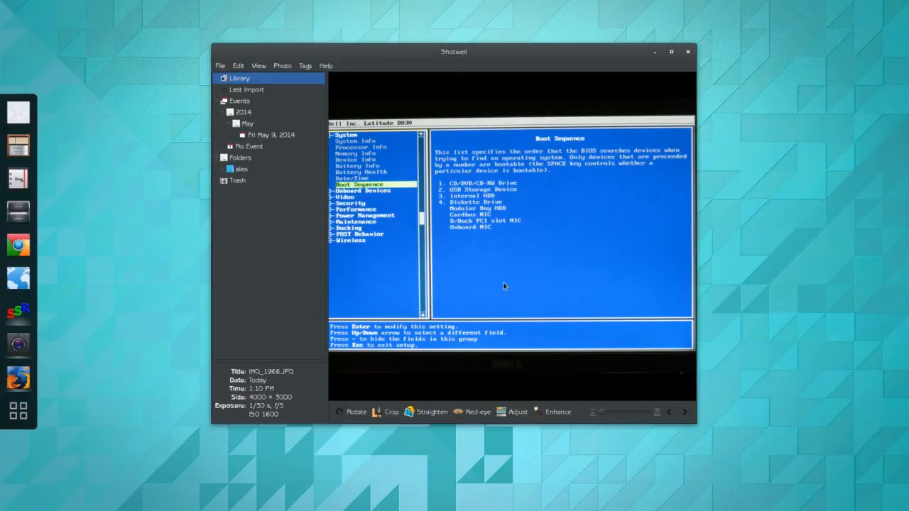
Quit Shotwell to reveal the Xubuntu installer's Welcome screen in VirtualBox
click(688, 51)
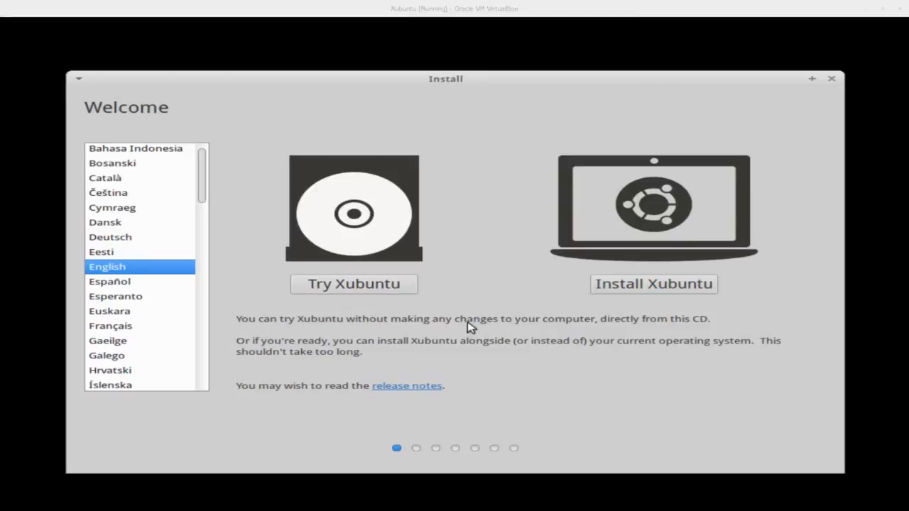
Start Install Xubuntu with English kept as the installer language
click(589, 283)
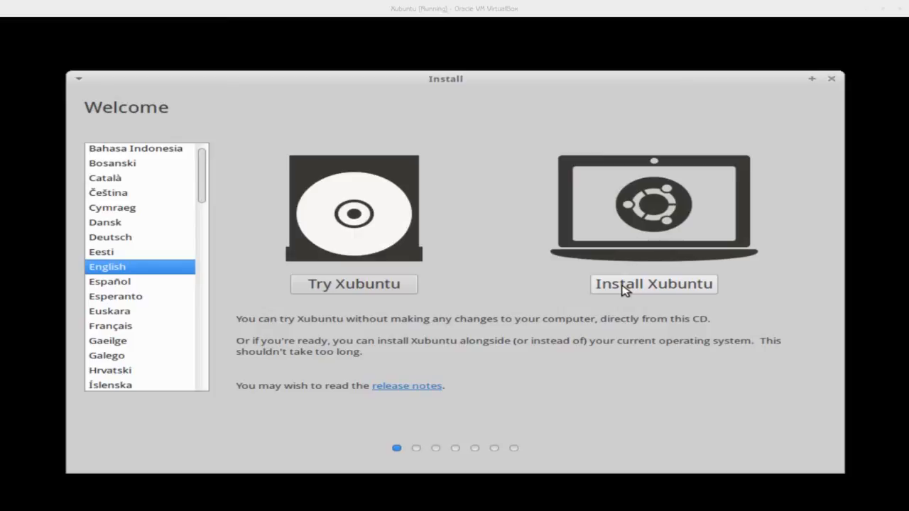
click(623, 286)
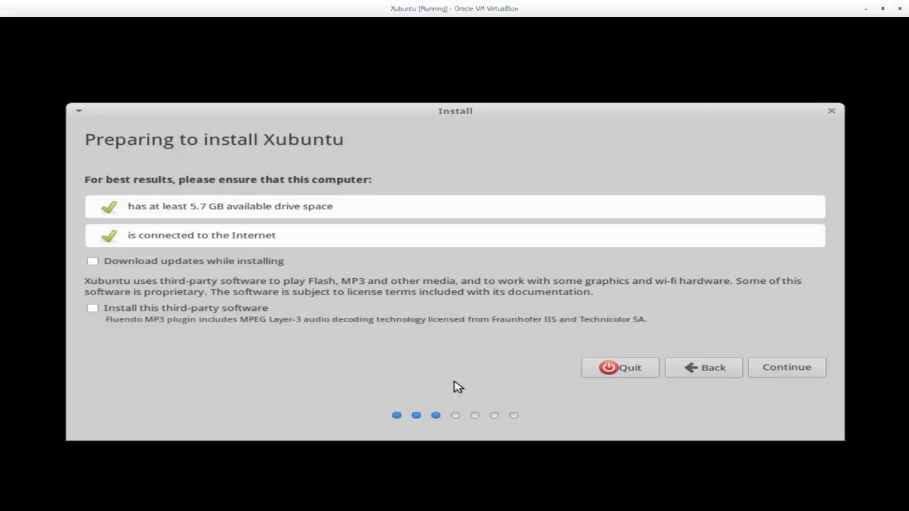
Continue past 'Preparing to install Xubuntu' with updates and third-party software left unticked
click(782, 374)
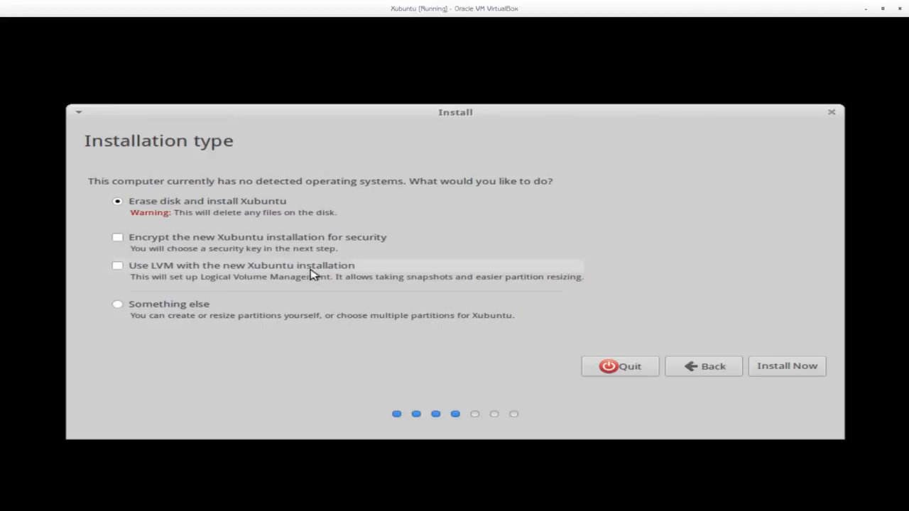
Install Now using the 'Erase disk and install Xubuntu' option
click(769, 369)
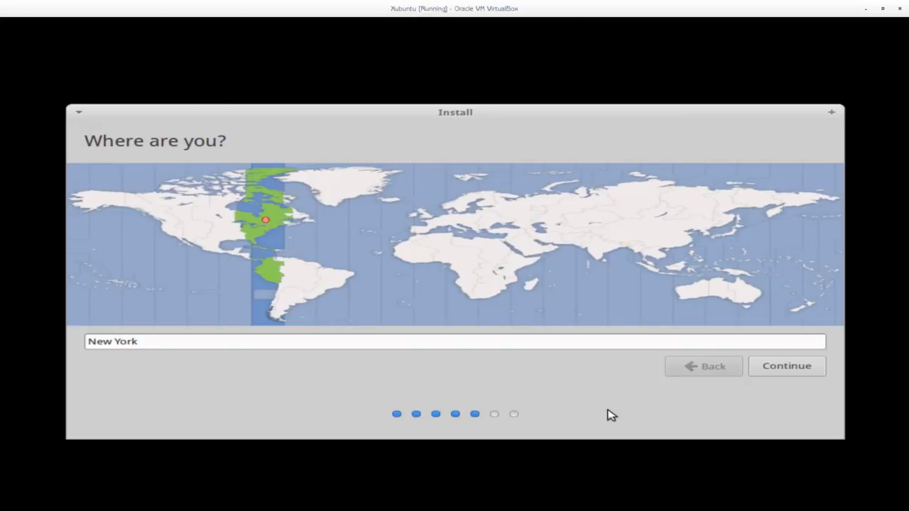
Accept New York as the time zone location
click(773, 374)
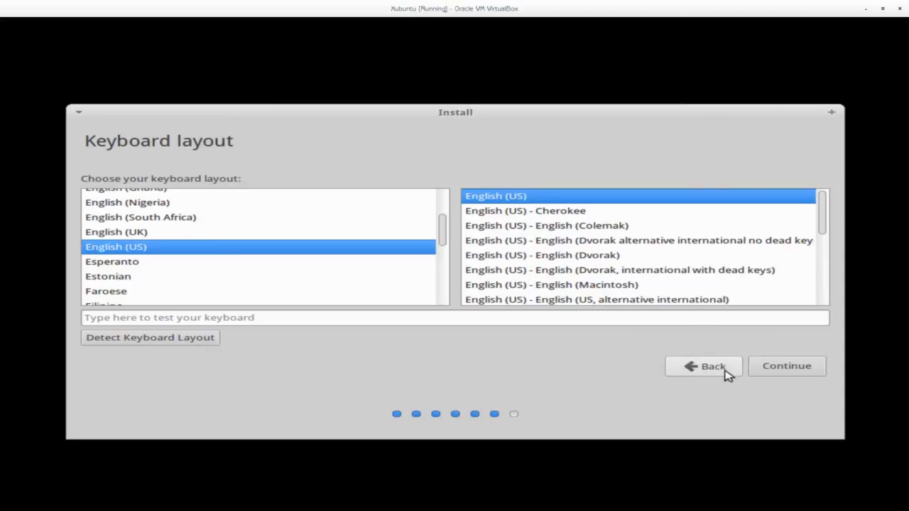
Keep English (US) as the keyboard layout and variant
click(777, 370)
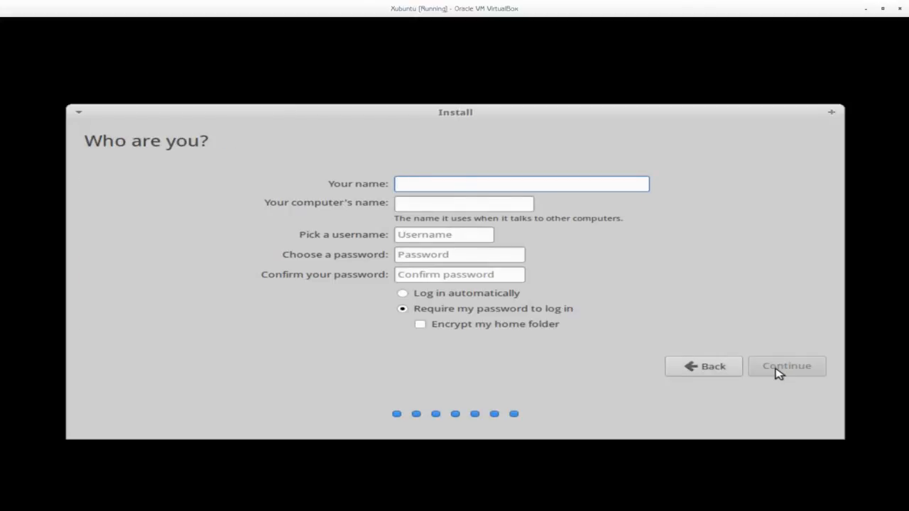
Enter the user's full name and a confirmed account password, then continue installing
text(Alex )
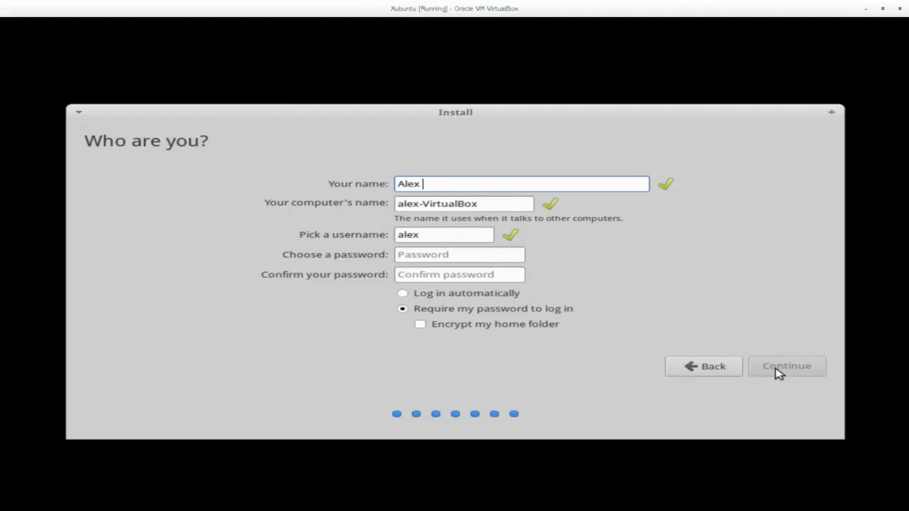
text(Reissig)
click(443, 253)
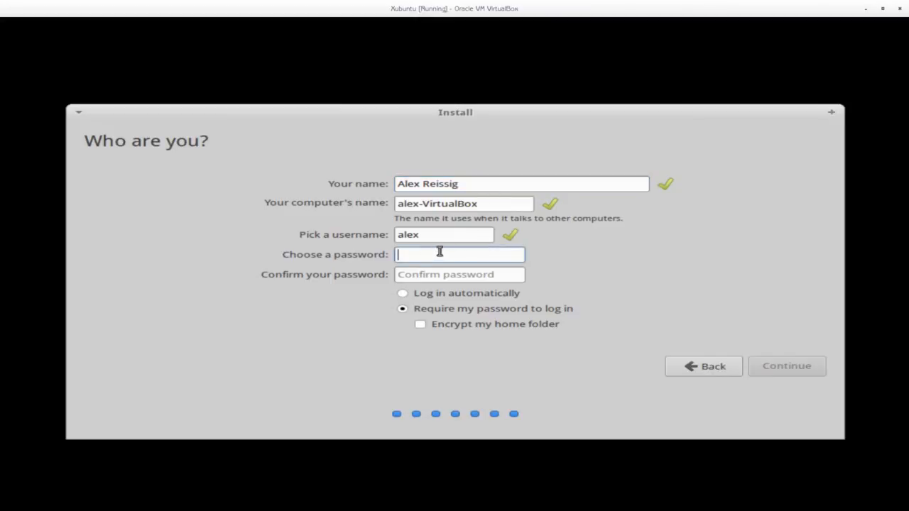
text(******)
key(Tab)
text(******)
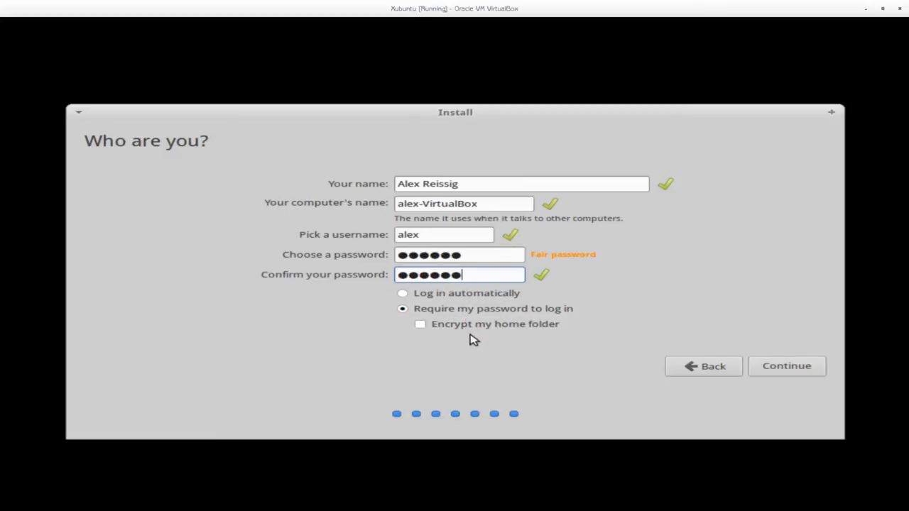
click(772, 371)
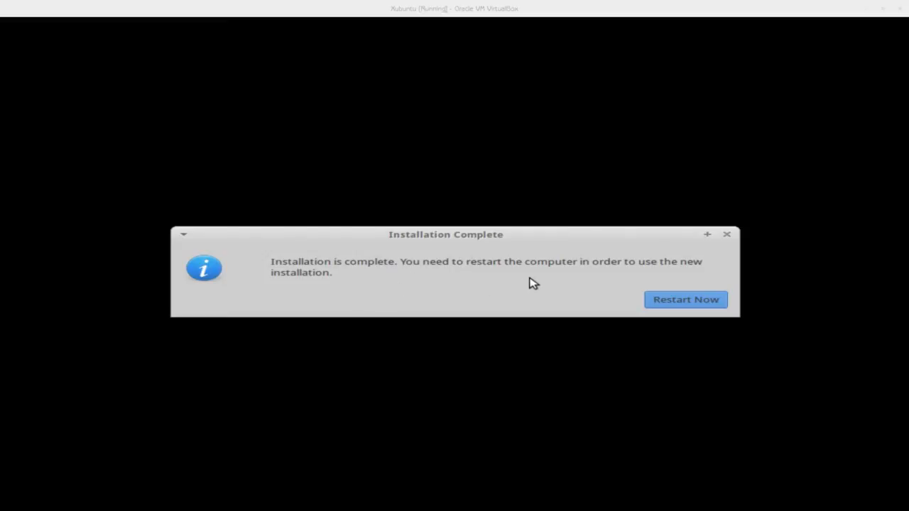
Focus the VM window once the Installation Complete notice appears
click(684, 303)
Restart into the new Xubuntu, confirming the installation media is removed
click(684, 303)
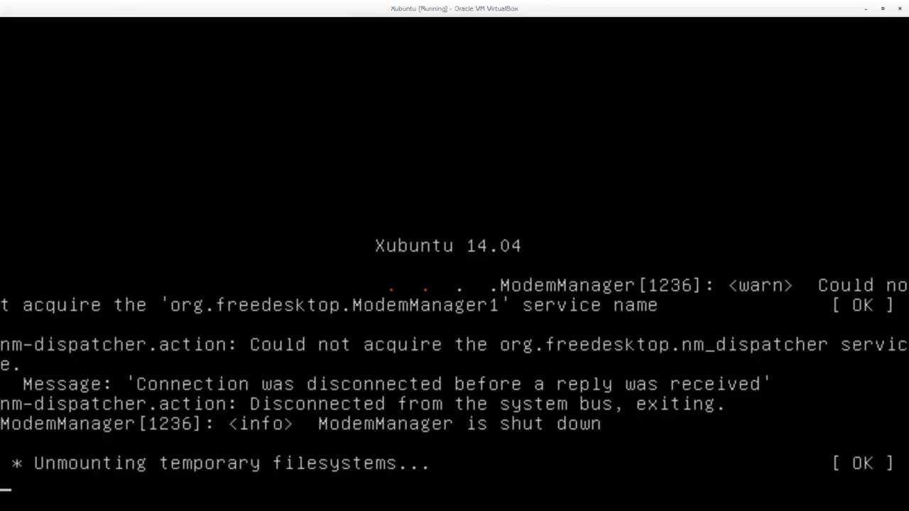
key(Return)
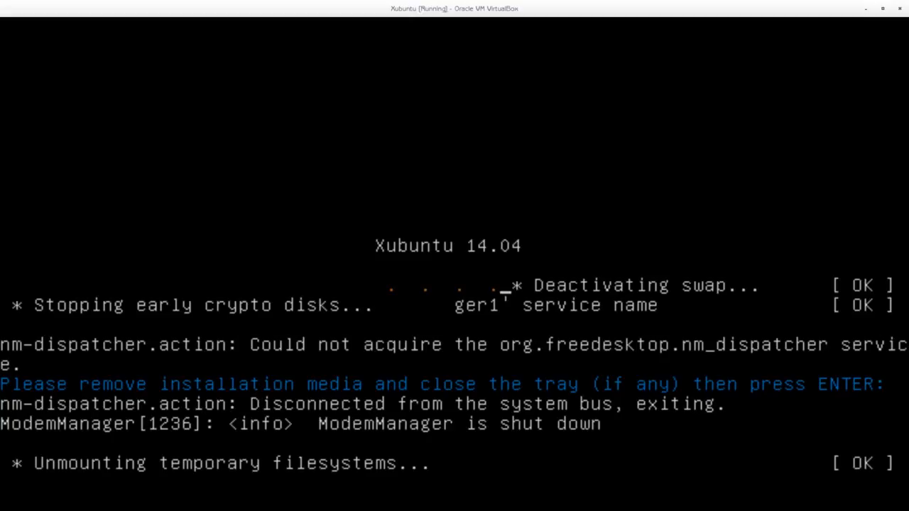
key(Return)
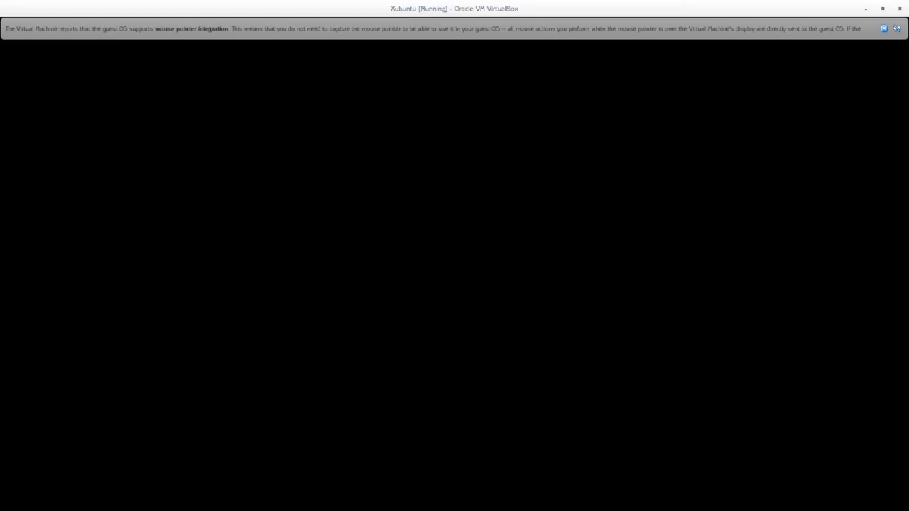
Dismiss the mouse-integration notice and log in to the Xubuntu account with its password
click(884, 30)
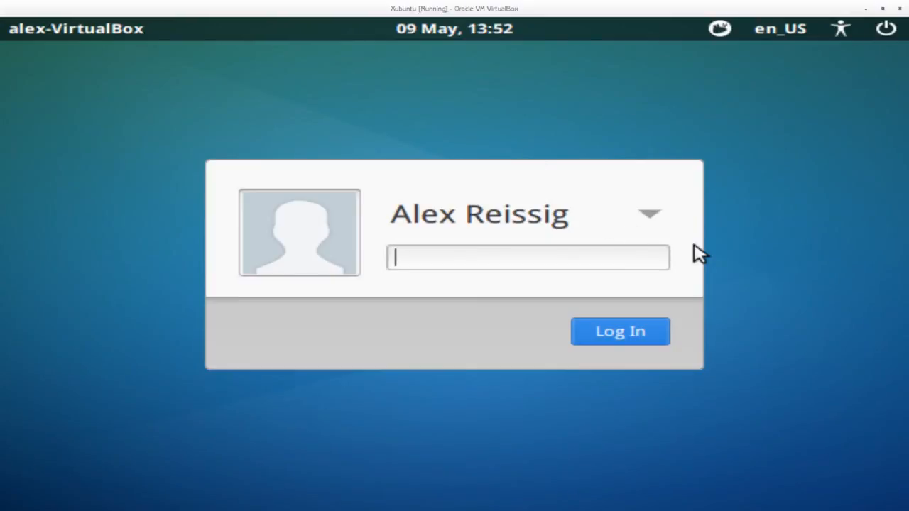
text(••••••)
key(Return)
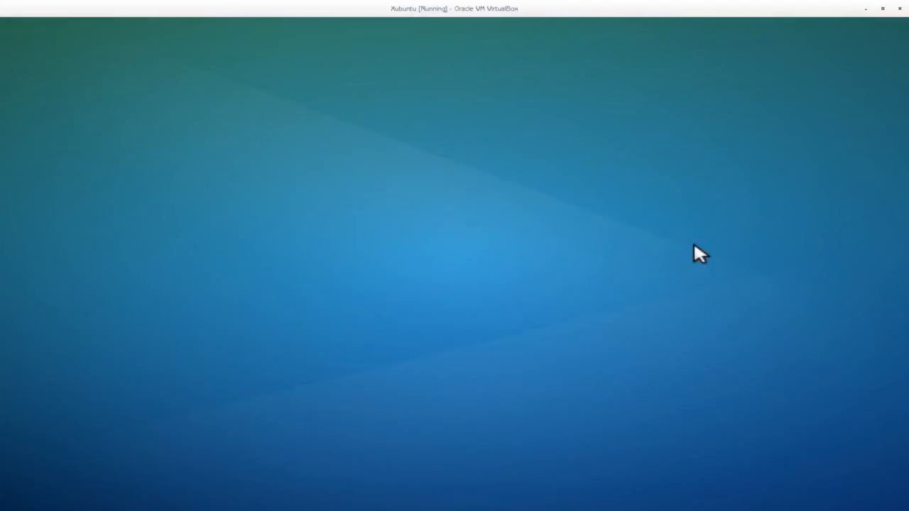